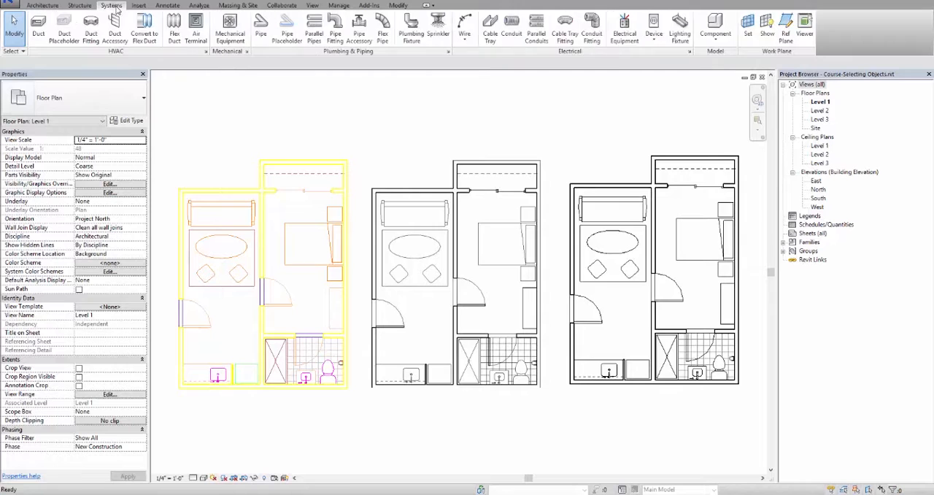
{"action": "left_click", "coordinate": [139, 5]}
{"action": "left_click", "coordinate": [167, 5]}
{"action": "left_click", "coordinate": [199, 5]}
{"action": "left_click", "coordinate": [238, 5]}
{"action": "left_click", "coordinate": [282, 5]}
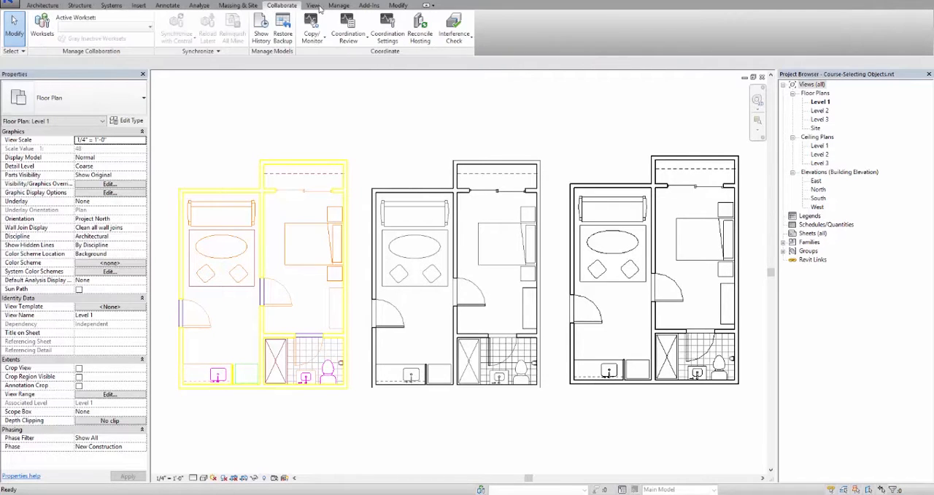
{"action": "left_click", "coordinate": [368, 5]}
{"action": "left_click", "coordinate": [397, 5]}
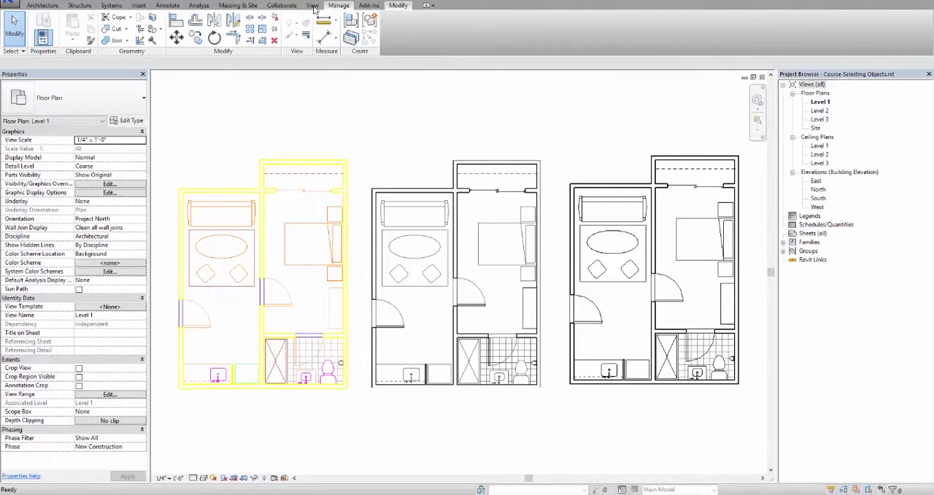
{"action": "left_click", "coordinate": [339, 5]}
{"action": "left_click", "coordinate": [281, 5]}
{"action": "left_click", "coordinate": [199, 5]}
{"action": "left_click", "coordinate": [138, 5]}
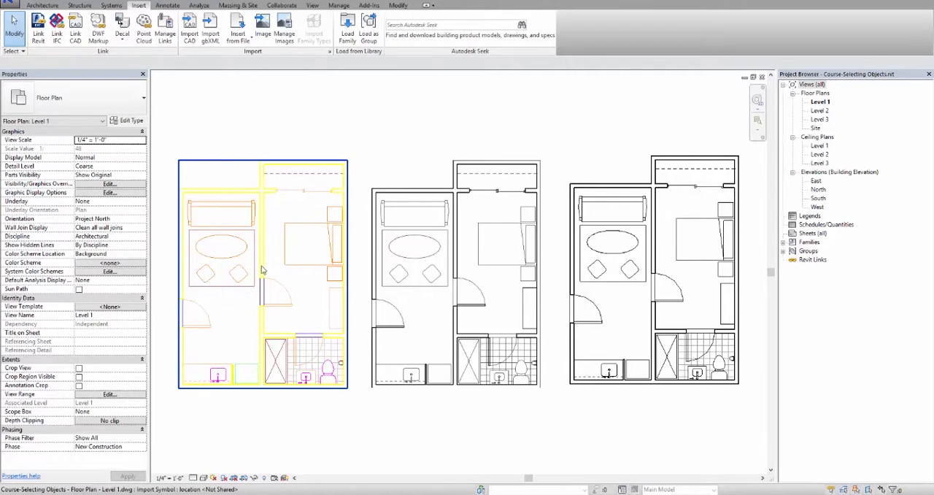
- Select the imported DWG plan, the raster image plan and the modelled floor plan in turn, and clear the selection
{"action": "left_click", "coordinate": [281, 284]}
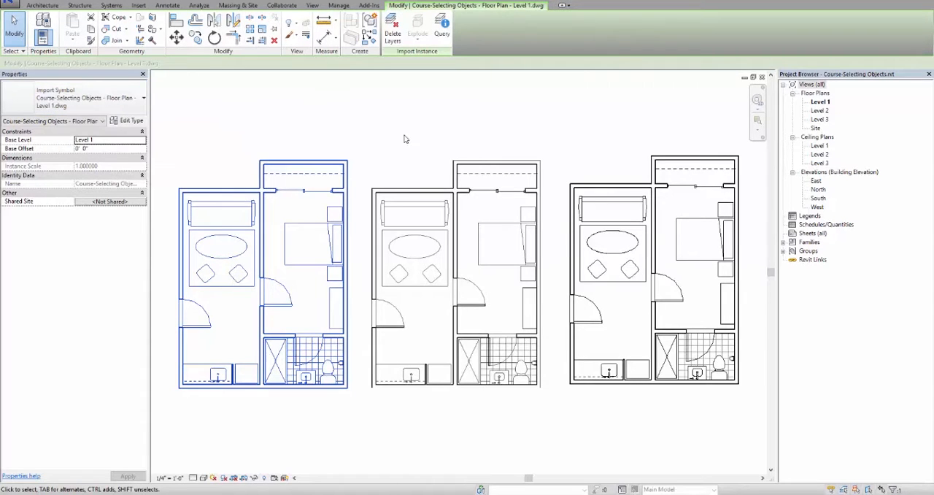
{"action": "left_click", "coordinate": [446, 162]}
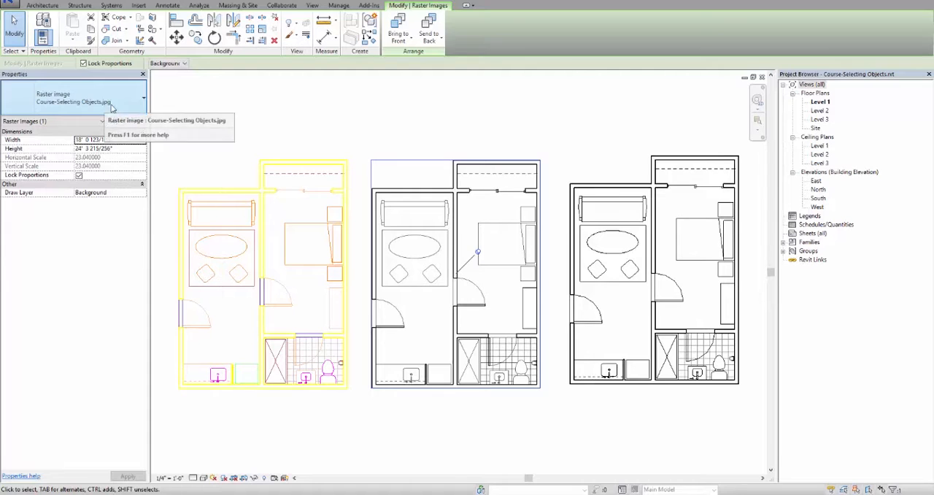
{"action": "left_click", "coordinate": [478, 111]}
{"action": "left_click_drag", "start_coordinate": [556, 144], "coordinate": [753, 411]}
{"action": "left_click", "coordinate": [598, 140]}
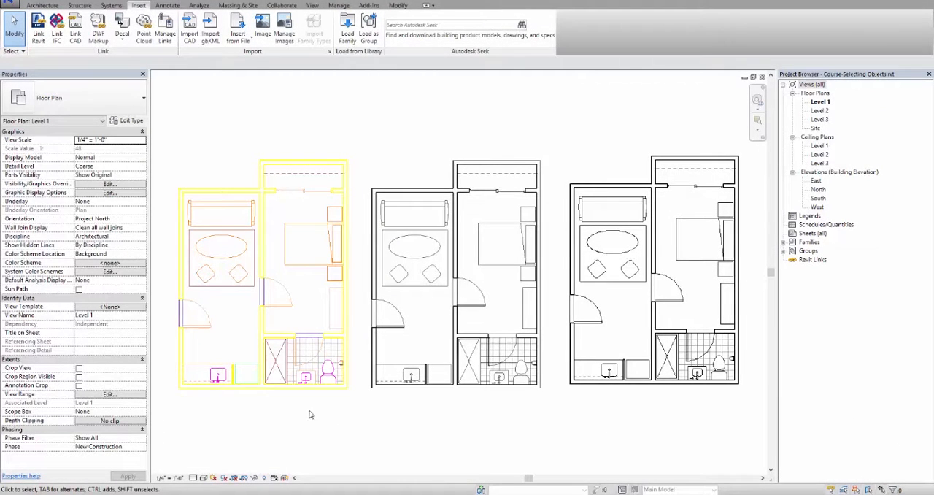
- Select the imported DWG floor plan by several of its lines, clearing the selection after each pick
{"action": "left_click", "coordinate": [265, 369]}
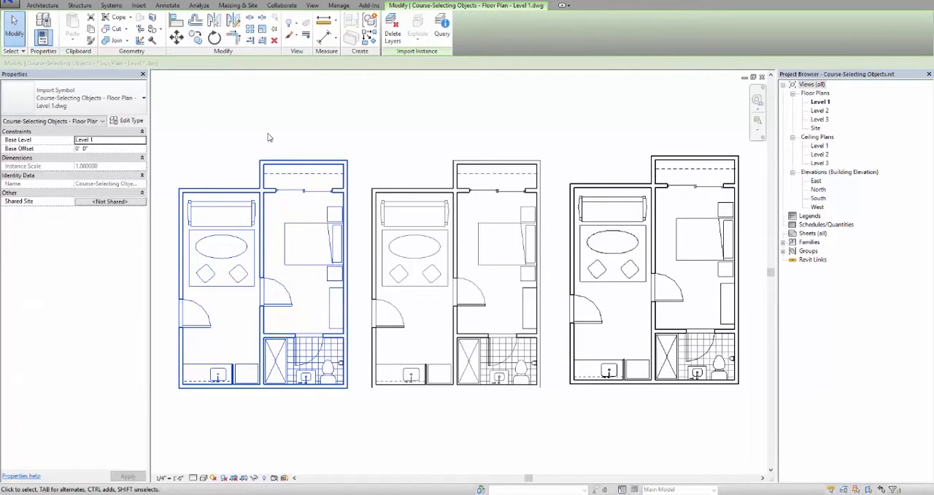
{"action": "left_click", "coordinate": [138, 5]}
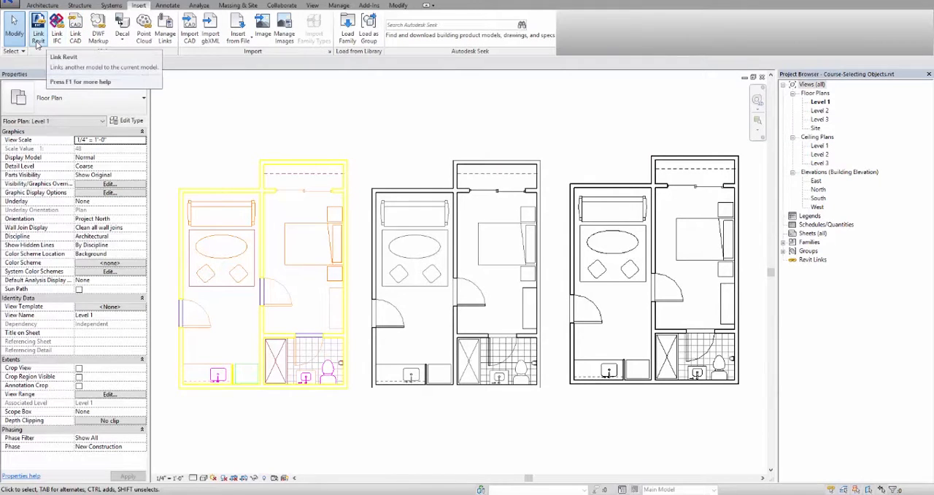
{"action": "left_click", "coordinate": [278, 162]}
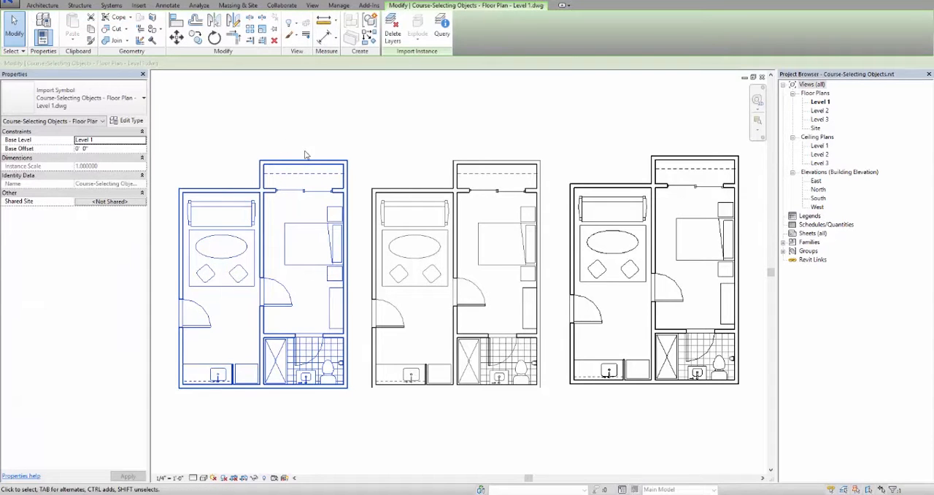
{"action": "left_click", "coordinate": [327, 133]}
{"action": "left_click", "coordinate": [262, 219]}
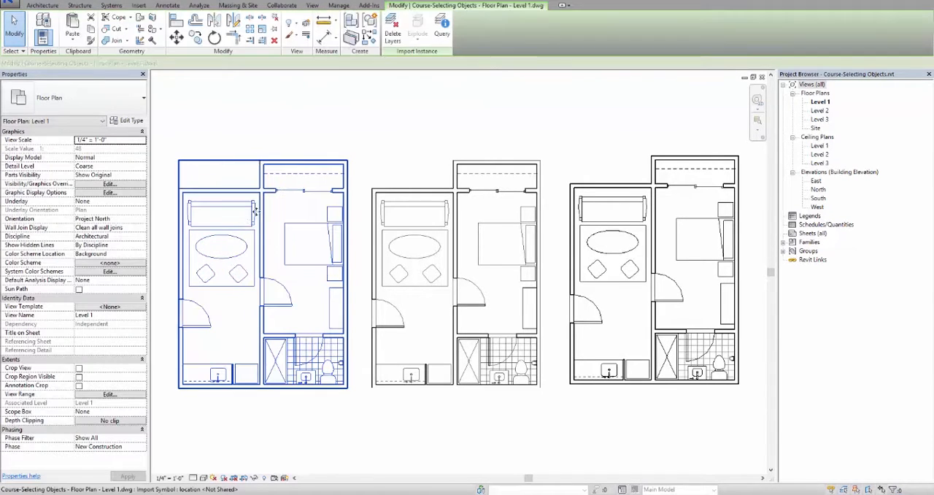
{"action": "left_click", "coordinate": [375, 417]}
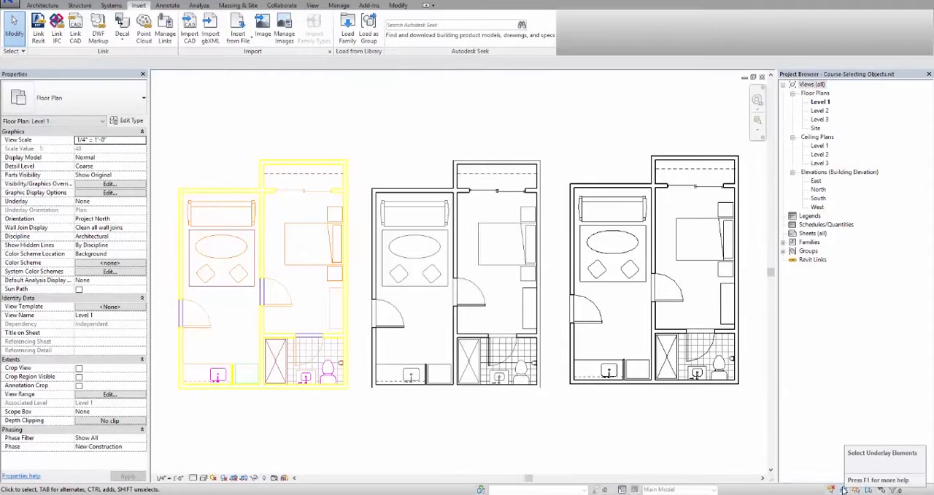
- Open the Level 2 floor plan and bring the modelled apartment into close view
{"action": "double_click", "coordinate": [821, 110]}
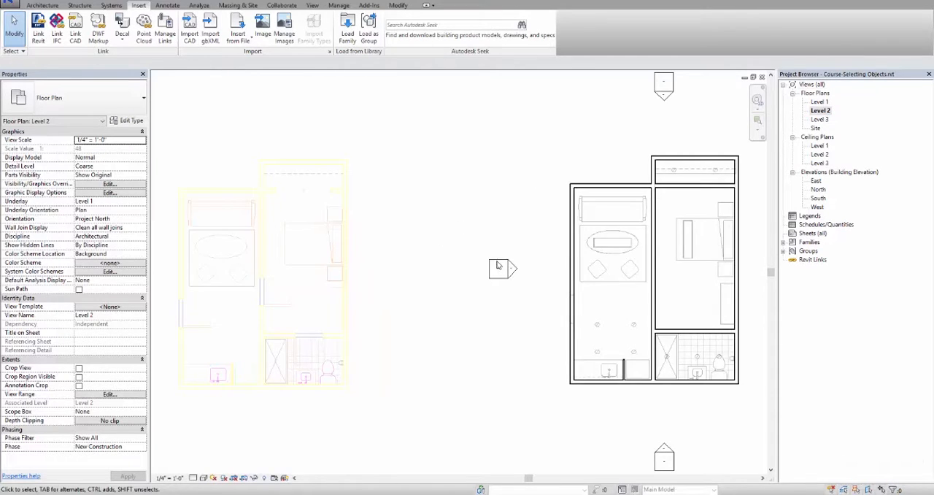
{"action": "scroll", "coordinate": [606, 259], "scroll_direction": "down", "scroll_amount": 1}
{"action": "middle_click_drag", "start_coordinate": [570, 257], "coordinate": [343, 231]}
{"action": "scroll", "coordinate": [402, 220], "scroll_direction": "up", "scroll_amount": 5}
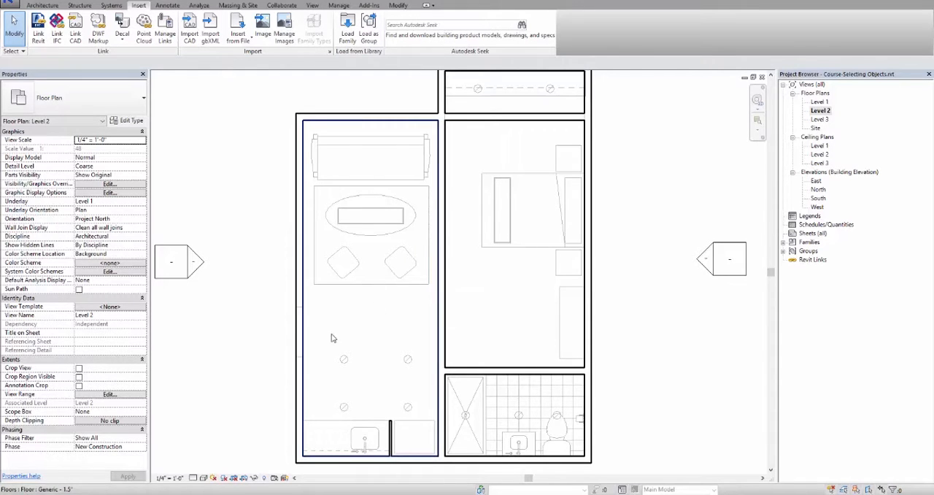
- Select underlay elements on Level 2 in turn, including the living-room rug, the bedroom floor and the lower nightstand
{"action": "left_click", "coordinate": [374, 289]}
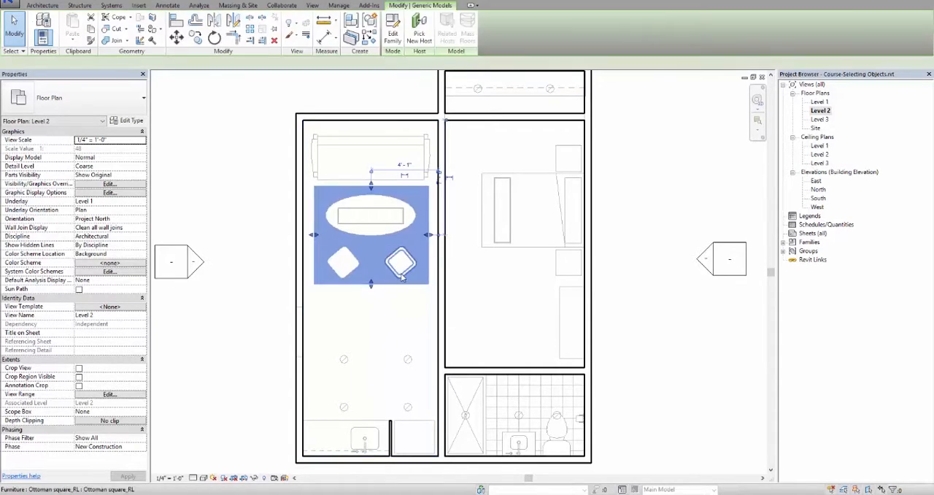
{"action": "left_click", "coordinate": [400, 261]}
{"action": "left_click", "coordinate": [505, 234]}
{"action": "left_click", "coordinate": [518, 276]}
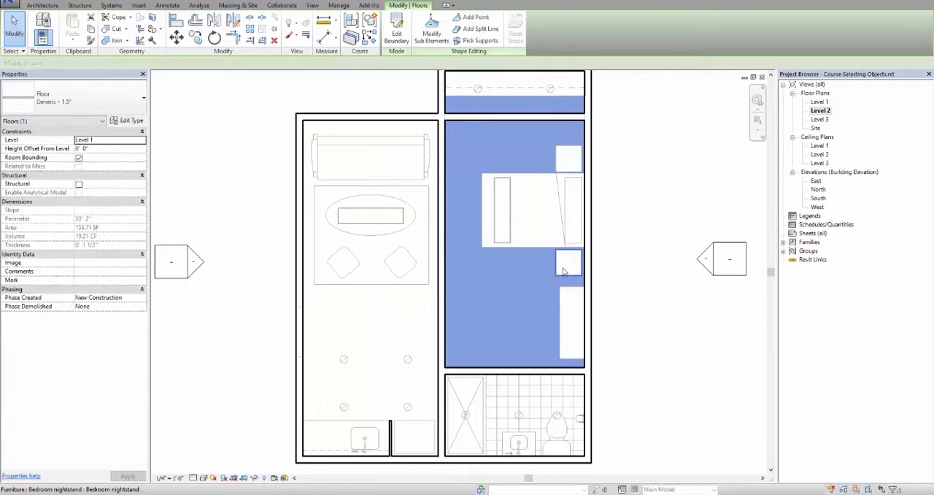
{"action": "left_click", "coordinate": [573, 268]}
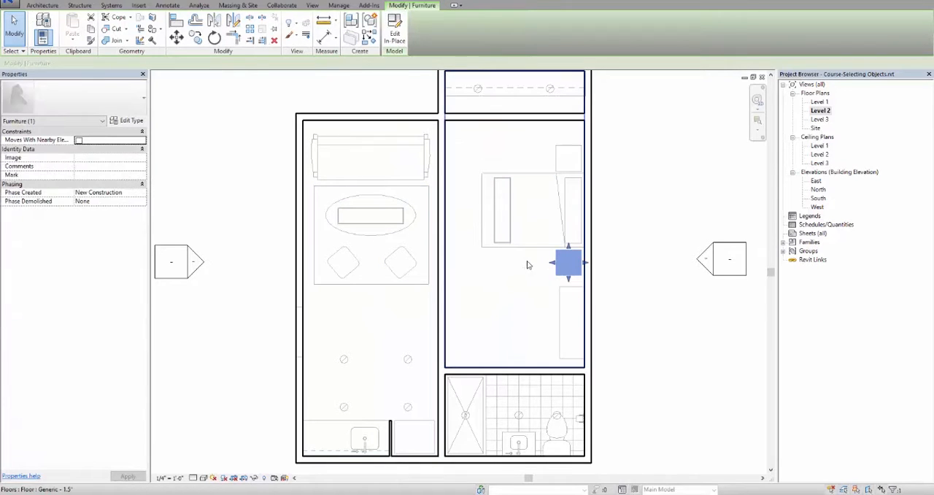
{"action": "left_click", "coordinate": [480, 123]}
{"action": "left_click", "coordinate": [484, 159]}
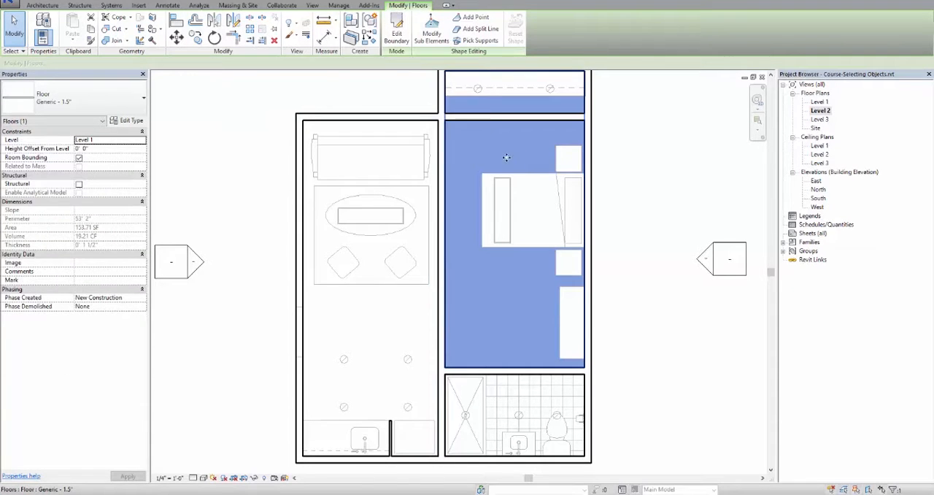
- Select the upper bedroom nightstand, clear the selection, and turn off selection of underlay elements
{"action": "left_click", "coordinate": [637, 165]}
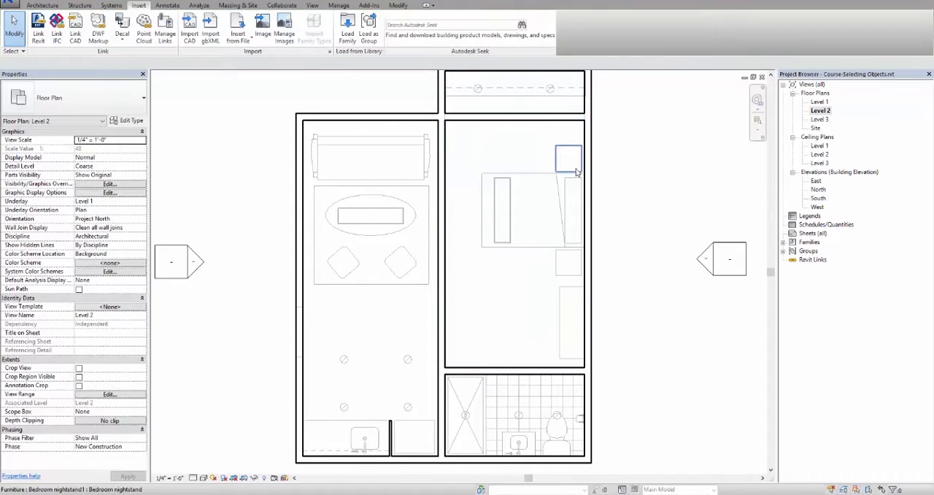
{"action": "left_click", "coordinate": [577, 172]}
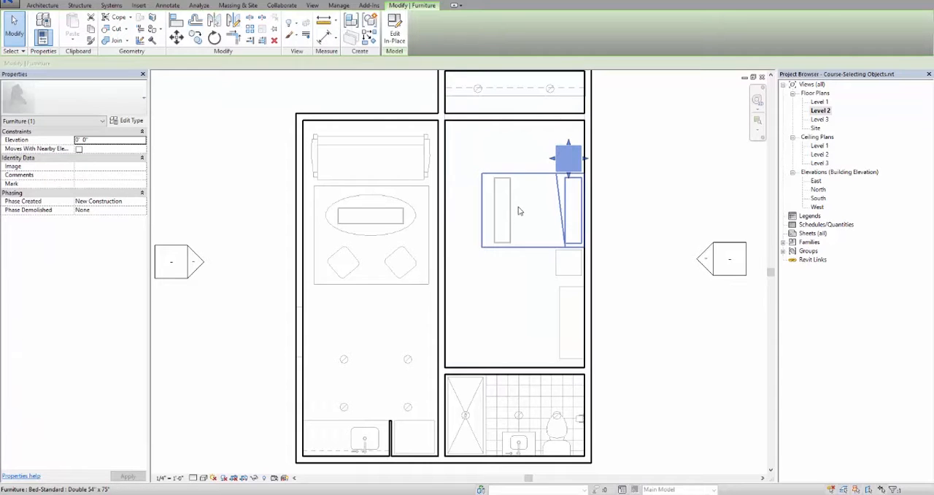
{"action": "left_click", "coordinate": [625, 241]}
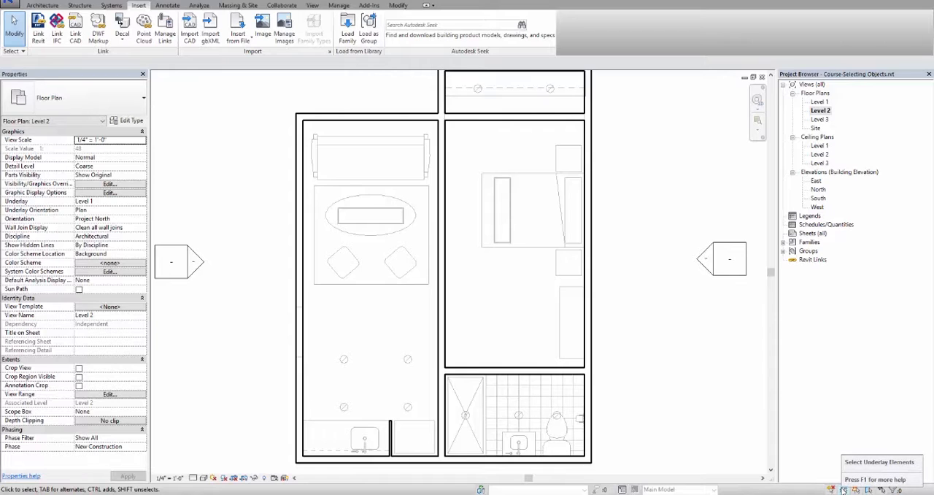
{"action": "left_click", "coordinate": [843, 490]}
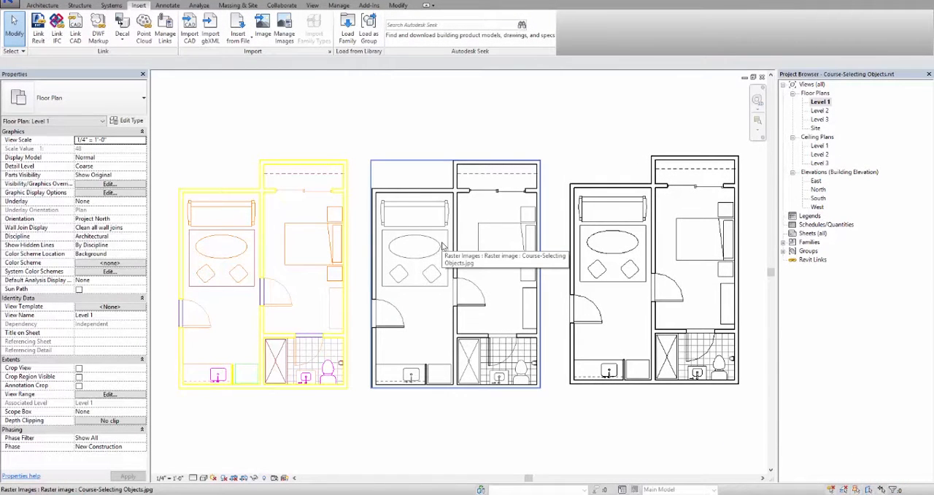
- Pin the raster image floor plan on Level 1 and turn off selection of pinned elements
{"action": "left_click", "coordinate": [442, 248]}
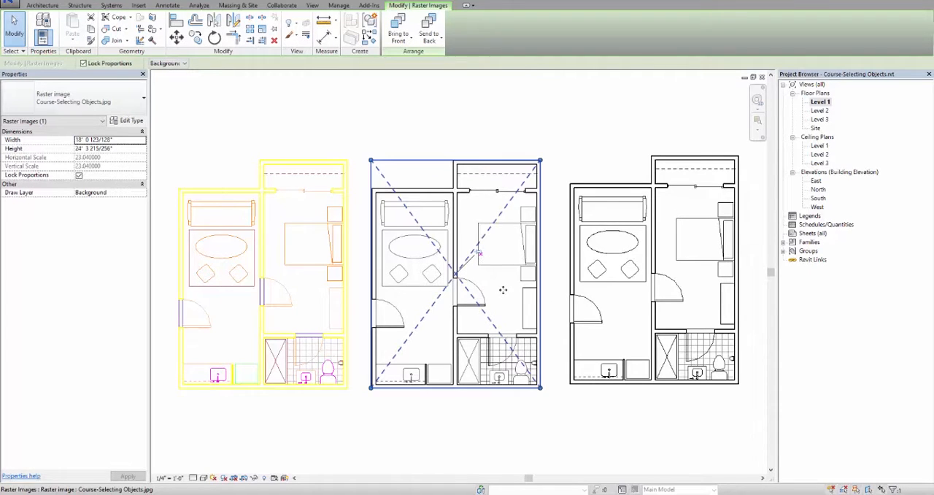
{"action": "key", "text": "Escape"}
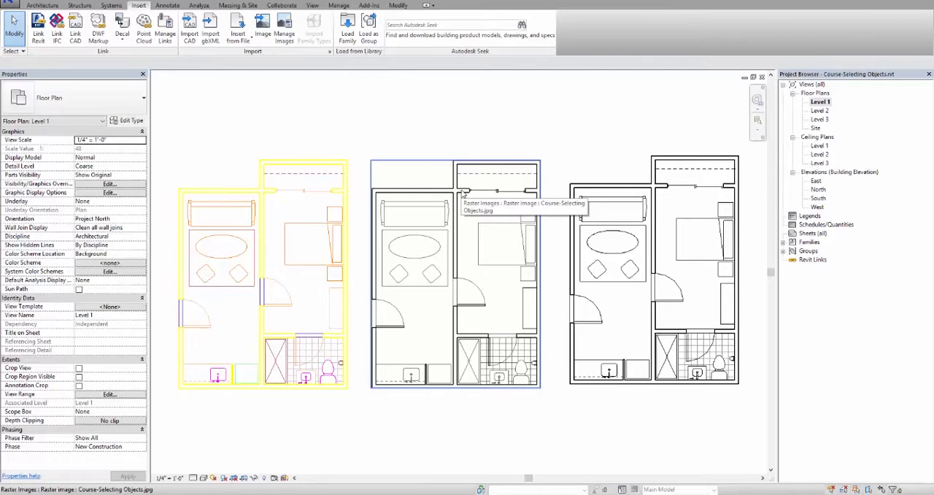
{"action": "left_click", "coordinate": [498, 195]}
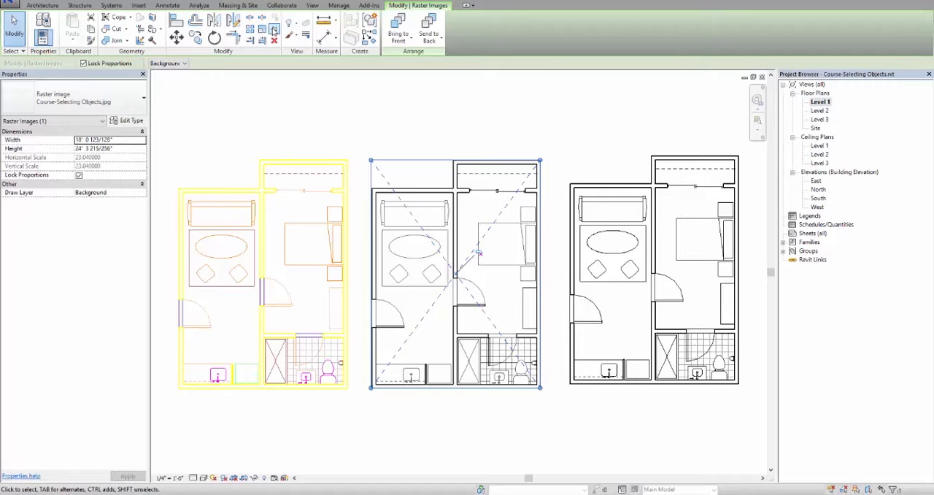
{"action": "left_click", "coordinate": [274, 29]}
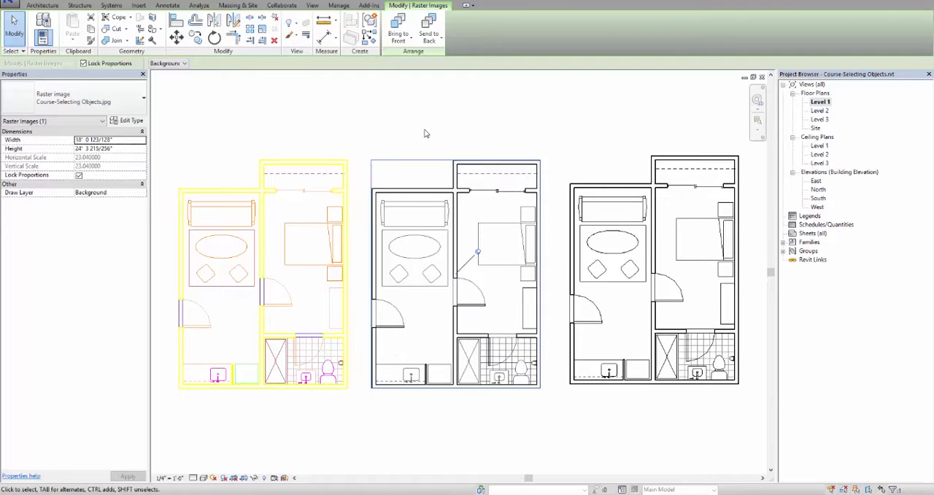
{"action": "left_click", "coordinate": [495, 130]}
{"action": "left_click", "coordinate": [472, 198]}
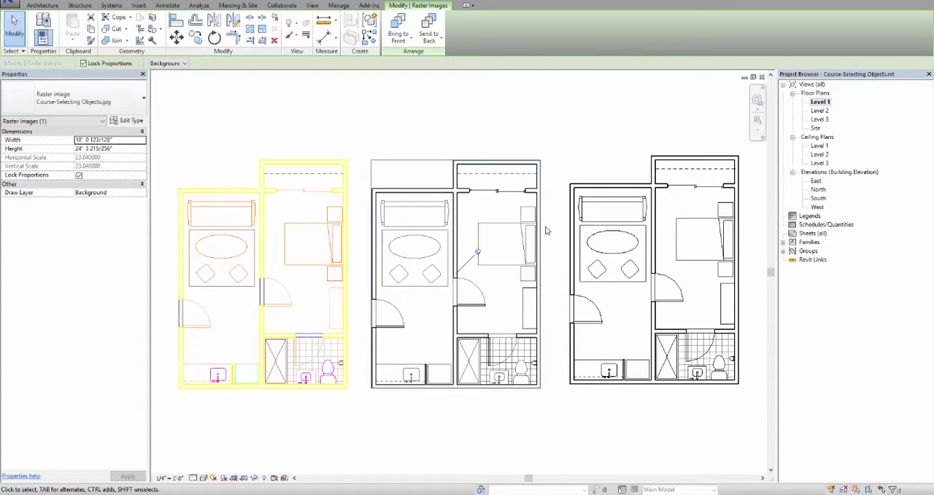
{"action": "left_click", "coordinate": [857, 489]}
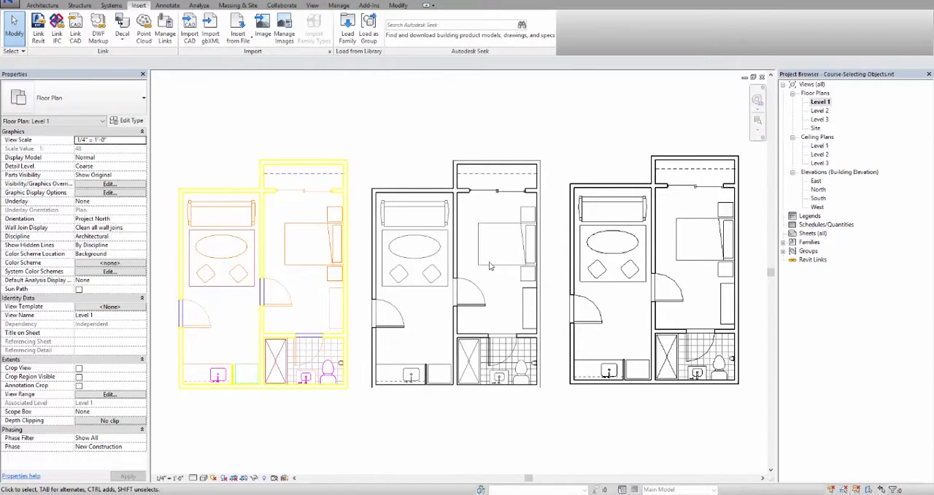
- Pin the modelled apartment's left exterior wall, reselect and unpin it, and clear the selection
{"action": "left_click", "coordinate": [571, 264]}
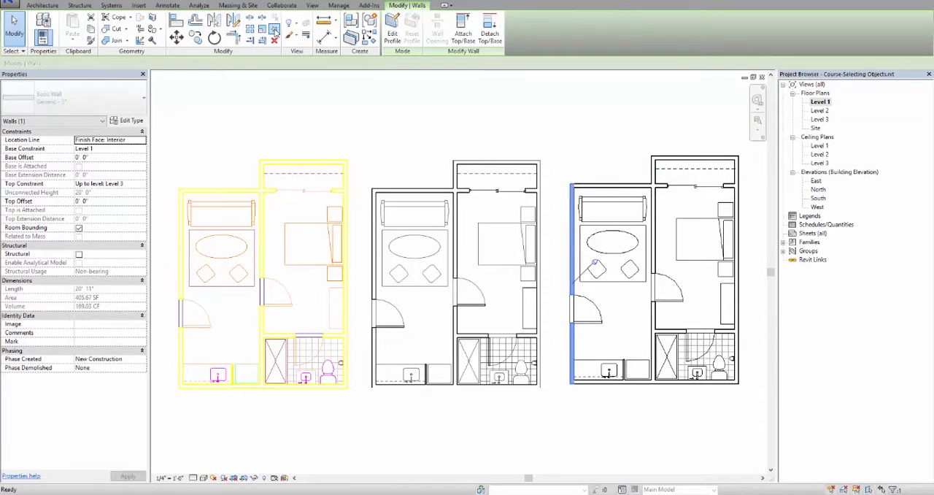
{"action": "key", "text": "Escape"}
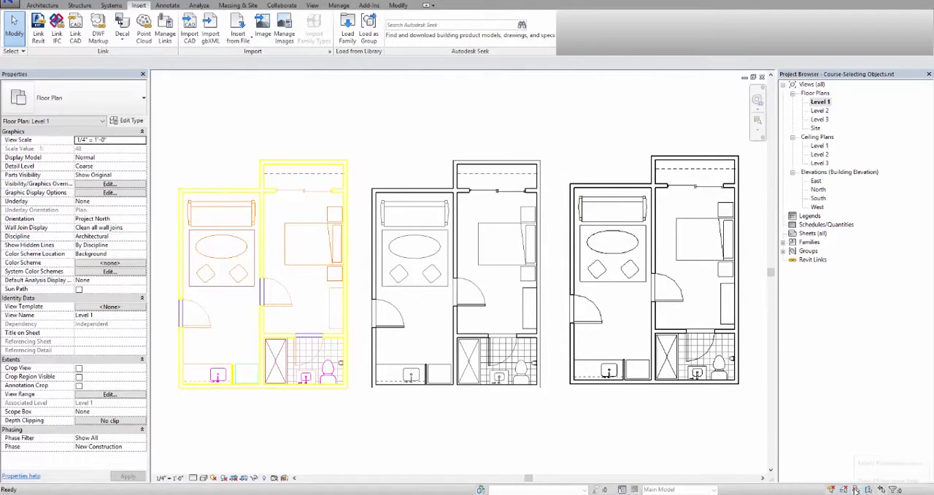
{"action": "left_click", "coordinate": [569, 259]}
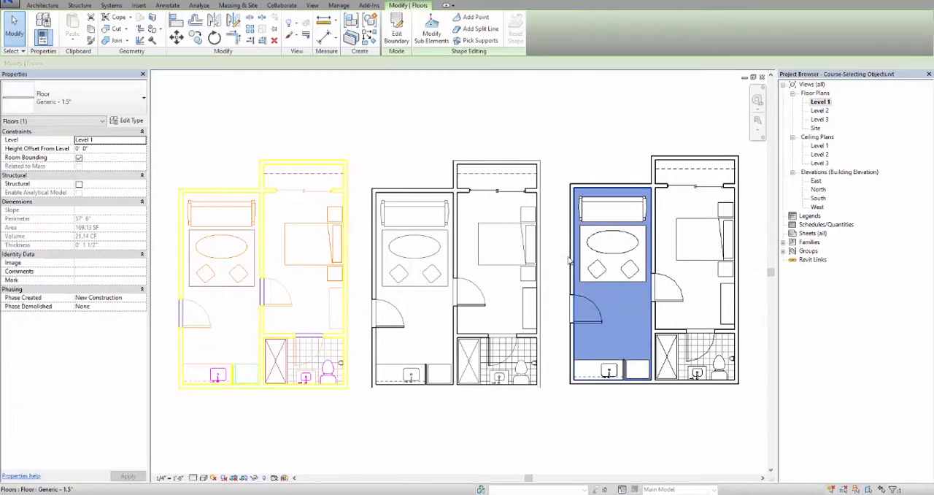
{"action": "left_click", "coordinate": [567, 259]}
{"action": "left_click", "coordinate": [572, 263]}
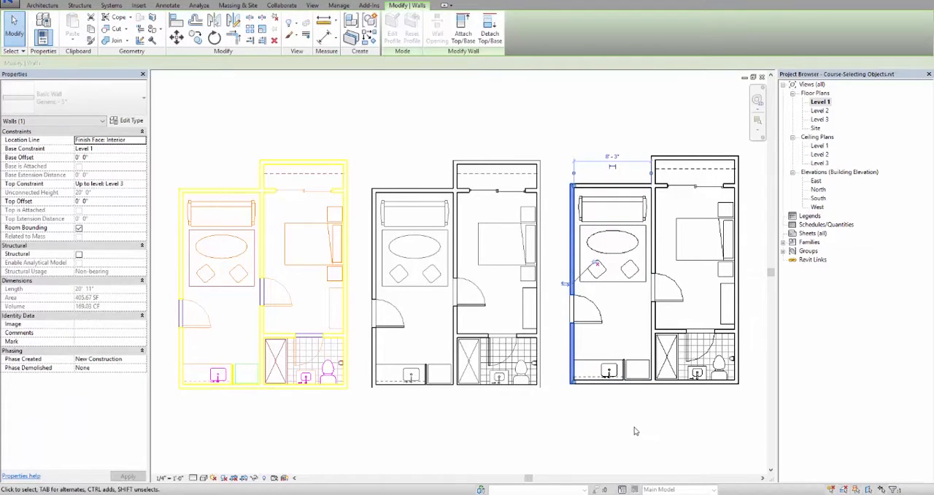
{"action": "left_click", "coordinate": [635, 432]}
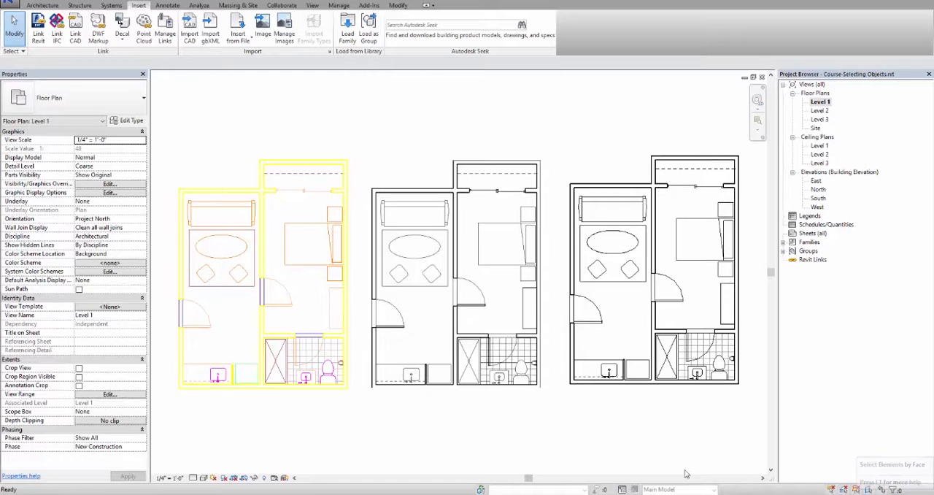
- Select the living-room floor and the bedroom floor by their faces, and clear the selection
{"action": "left_click", "coordinate": [619, 312]}
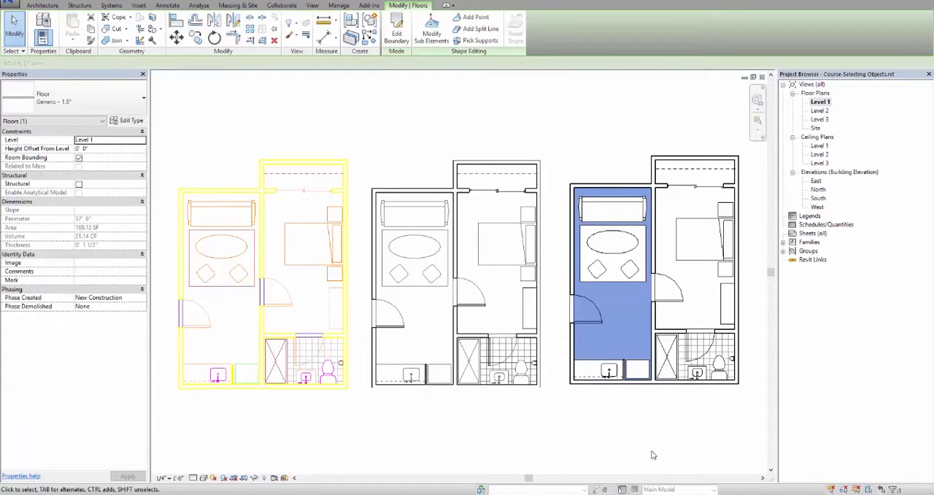
{"action": "left_click", "coordinate": [694, 295]}
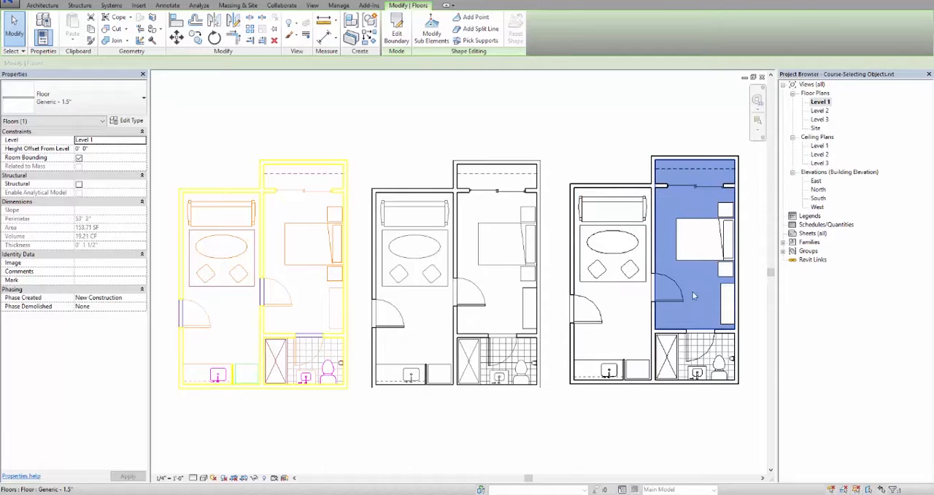
{"action": "left_click", "coordinate": [641, 413]}
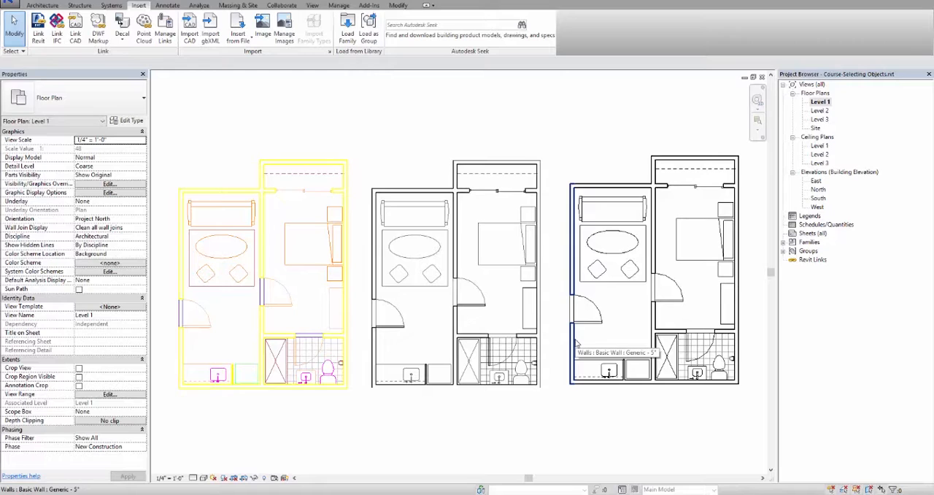
- Pick the living-room floor through its edge at the left exterior wall, reselect it by its face, and clear the selection
{"action": "key", "text": "Tab"}
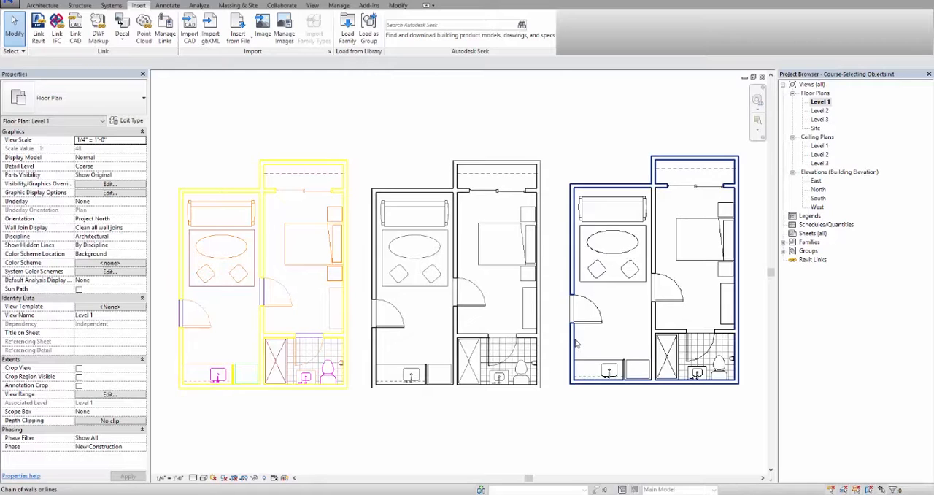
{"action": "key", "text": "Tab"}
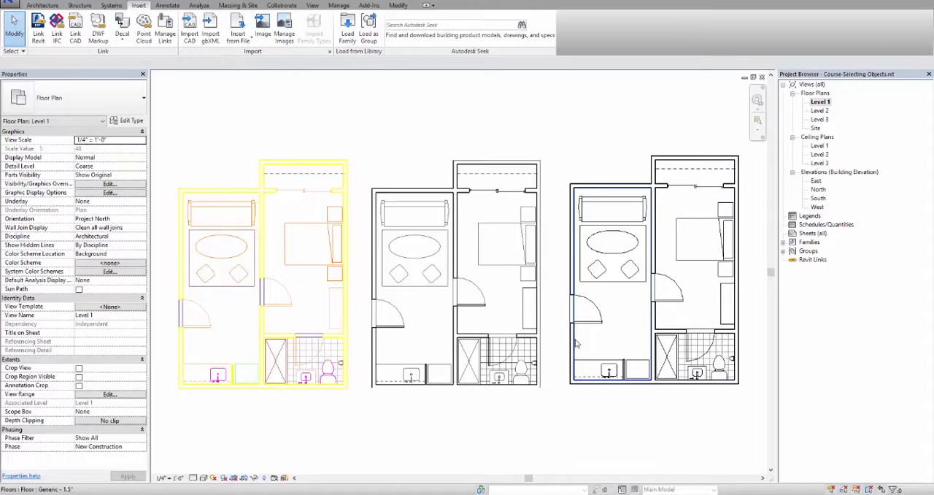
{"action": "left_click", "coordinate": [591, 357]}
{"action": "left_click", "coordinate": [622, 410]}
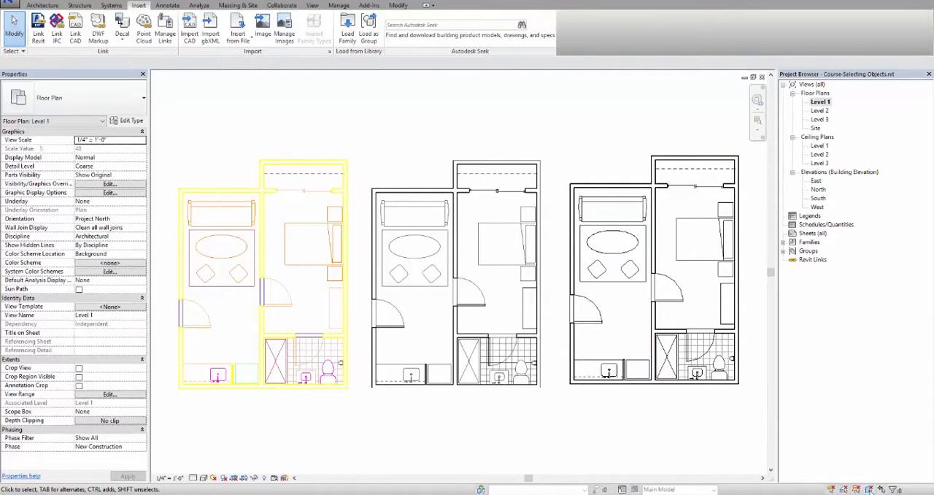
{"action": "left_click", "coordinate": [617, 319]}
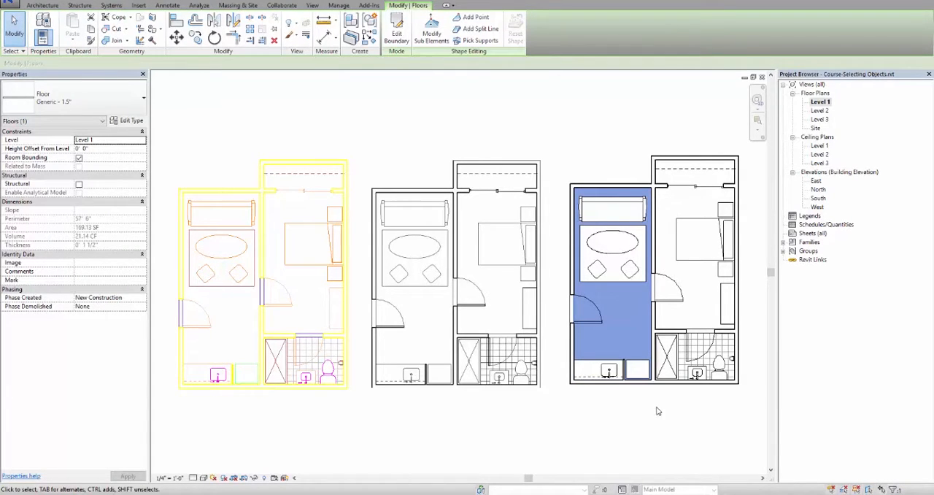
{"action": "left_click", "coordinate": [655, 404]}
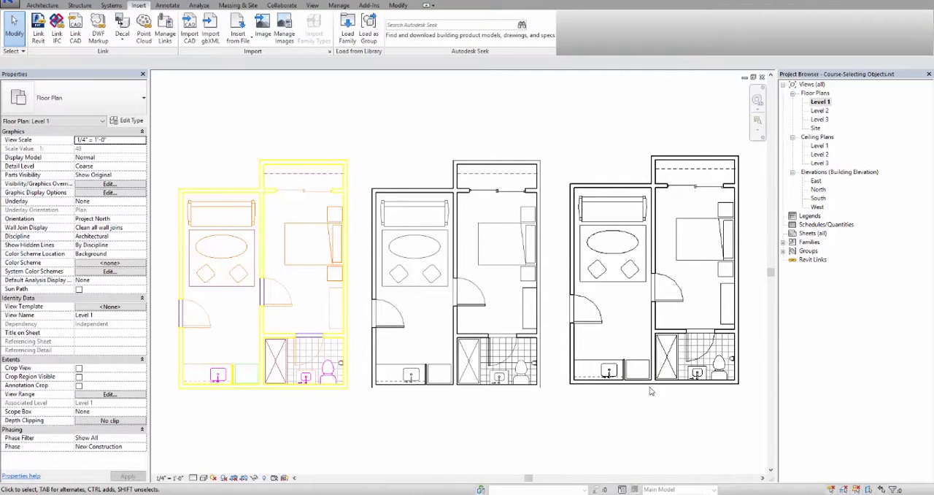
- Open the East elevation, select the exterior wall by its upper edge, and clear the selection
{"action": "double_click", "coordinate": [820, 182]}
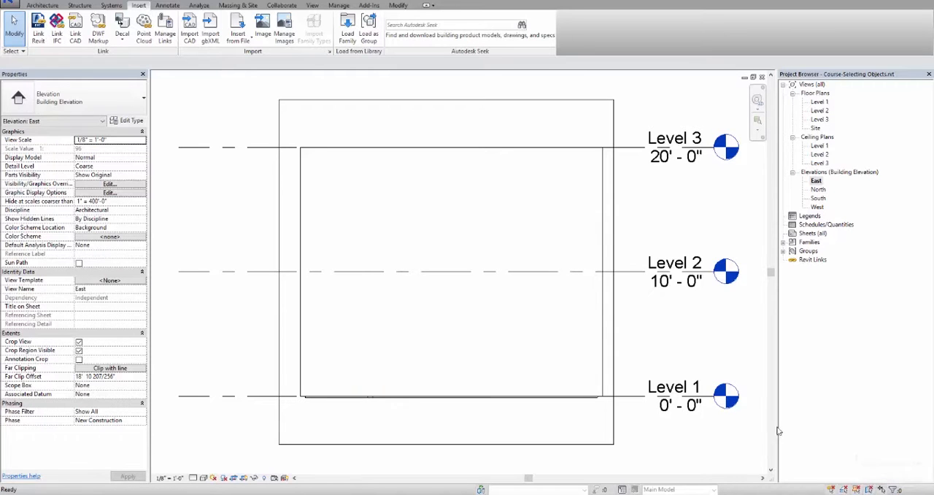
{"action": "left_click", "coordinate": [453, 150]}
{"action": "left_click", "coordinate": [435, 132]}
{"action": "left_click", "coordinate": [415, 148]}
{"action": "left_click", "coordinate": [440, 124]}
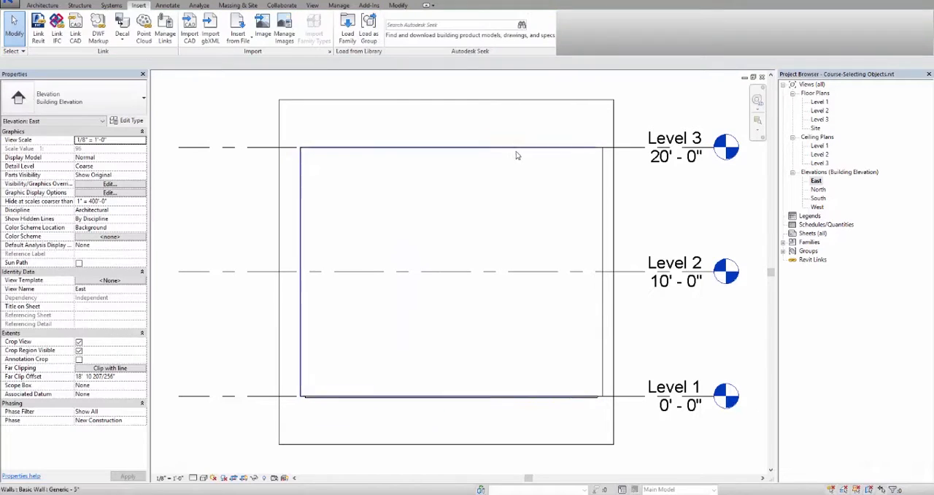
- Try selecting the walls in the East elevation by their vertical edges and face, and clear the selection
{"action": "left_click", "coordinate": [602, 178]}
{"action": "left_click", "coordinate": [300, 197]}
{"action": "left_click", "coordinate": [449, 228]}
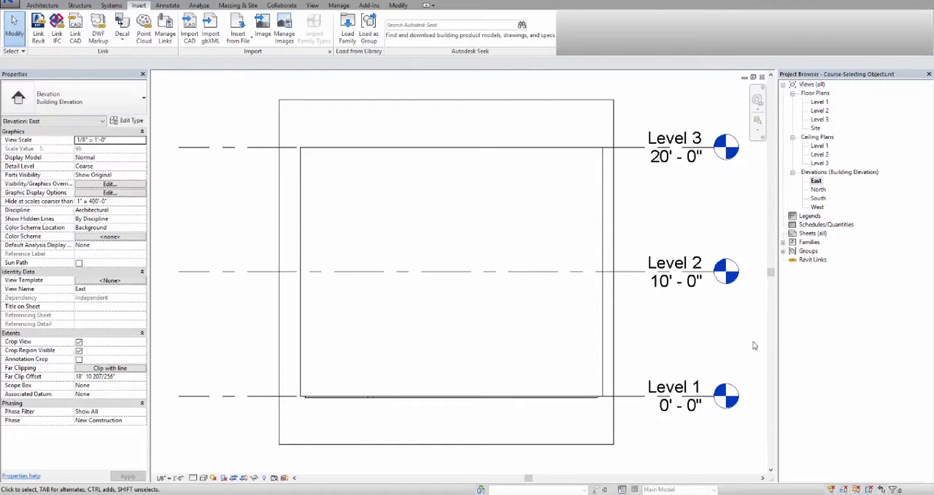
{"action": "left_click", "coordinate": [460, 309]}
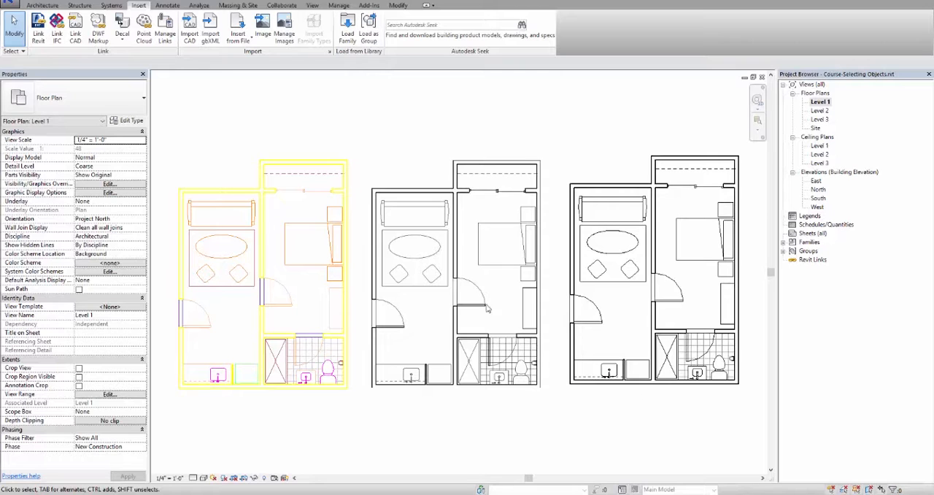
- Move the Level 1 entrance door along the left exterior wall to 12'-0" from the upper corner, disable drag on selection, and deselect it
{"action": "left_click_drag", "start_coordinate": [576, 310], "coordinate": [601, 312]}
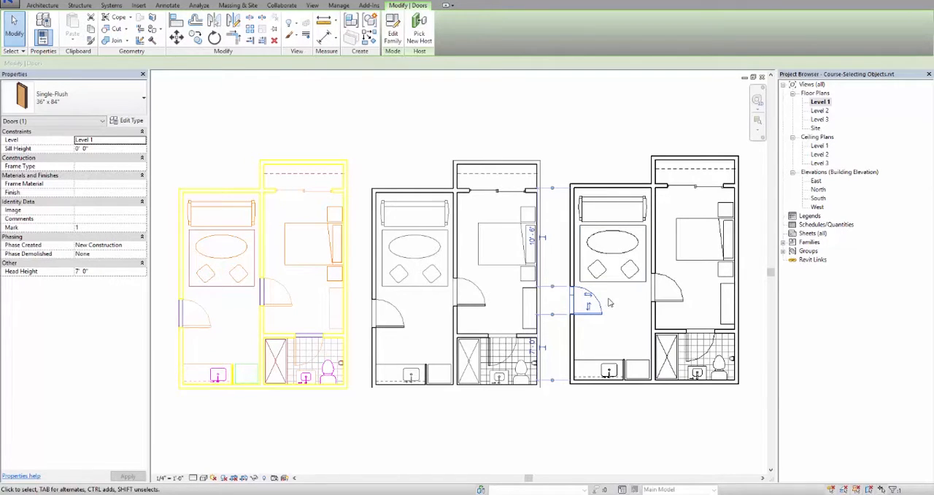
{"action": "left_click_drag", "start_coordinate": [600, 304], "coordinate": [603, 355]}
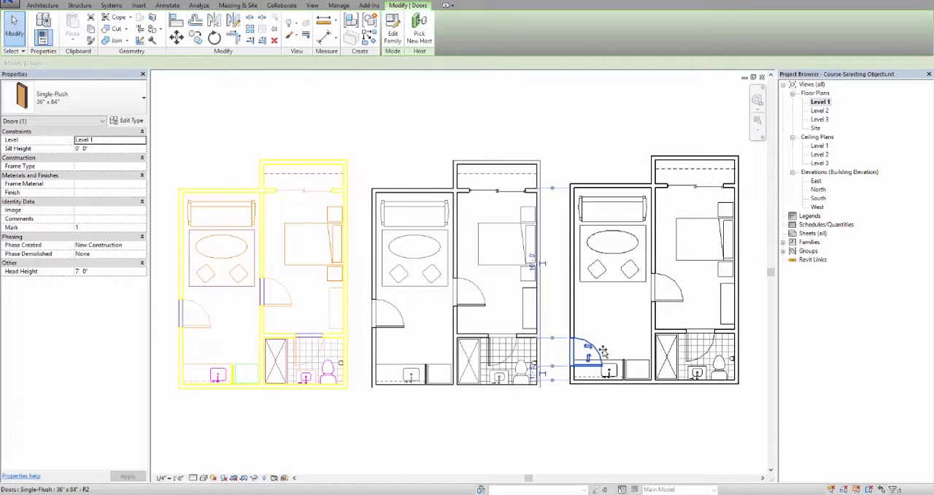
{"action": "left_click_drag", "start_coordinate": [603, 352], "coordinate": [603, 316]}
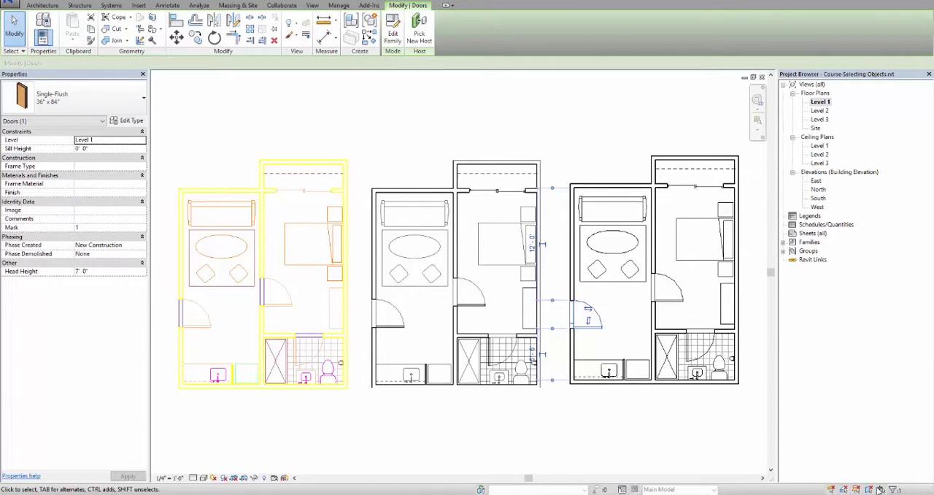
{"action": "left_click", "coordinate": [704, 425]}
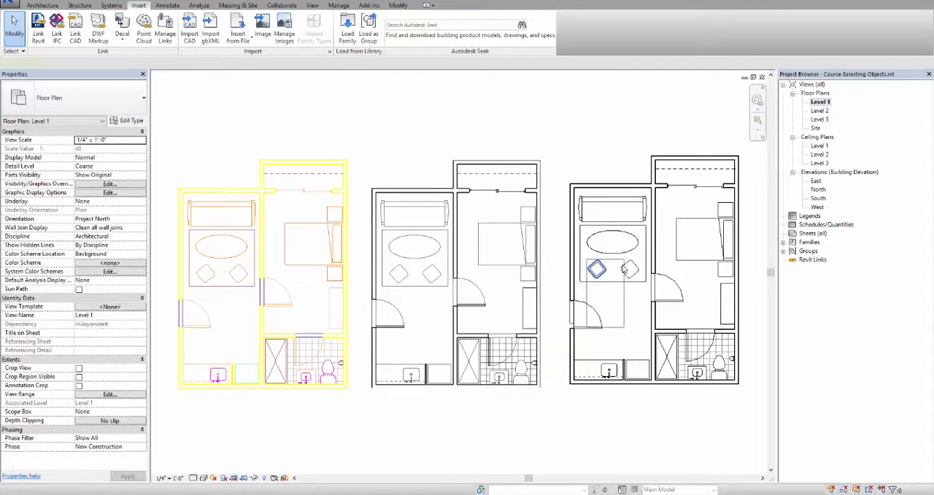
- Select the living-room ottomans and the entrance door with selection windows started over existing elements, and clear the selection
{"action": "left_click", "coordinate": [597, 269]}
{"action": "left_click", "coordinate": [633, 261]}
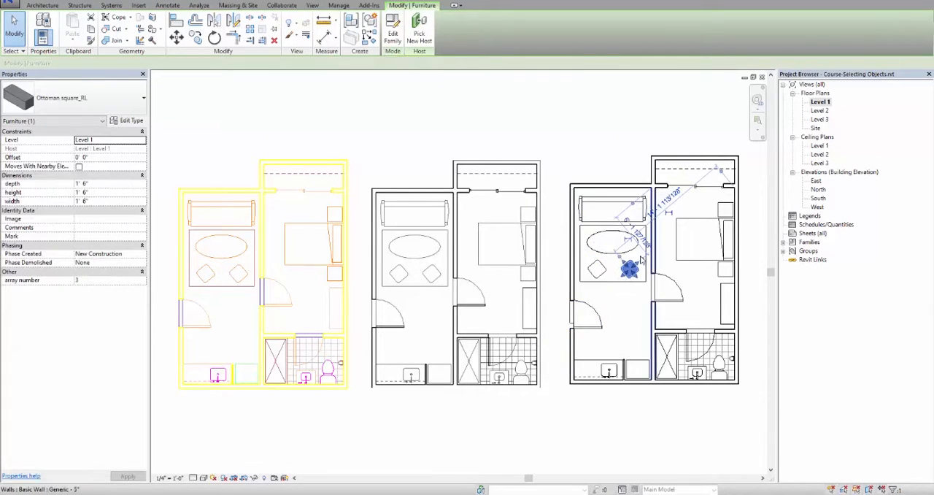
{"action": "left_click", "coordinate": [596, 329]}
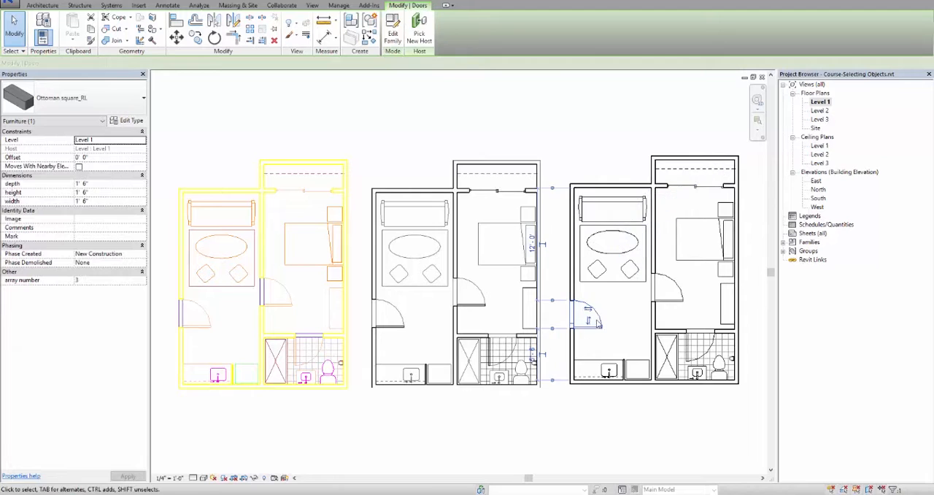
{"action": "left_click", "coordinate": [619, 307]}
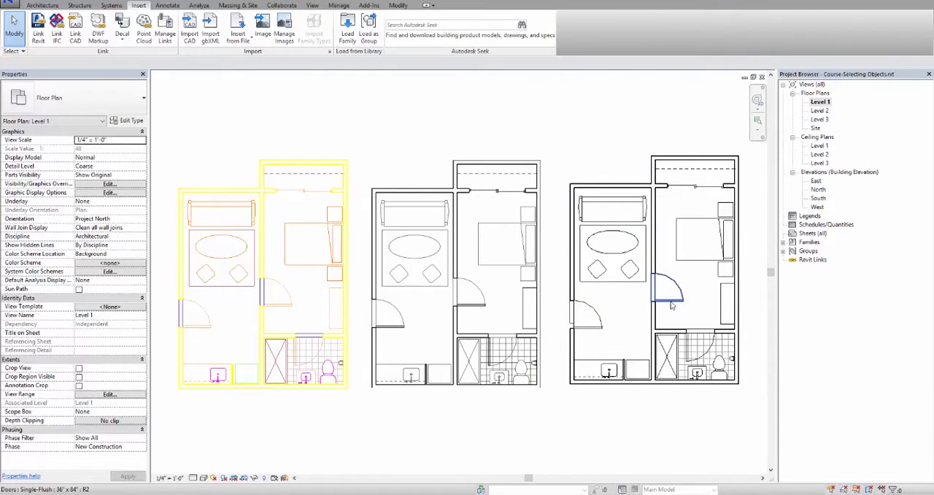
- Crossing-select the left exterior wall, living-room floor and furniture, extend the selection to the bedroom floor, bed and dividing wall, and clear it
{"action": "left_click", "coordinate": [634, 266]}
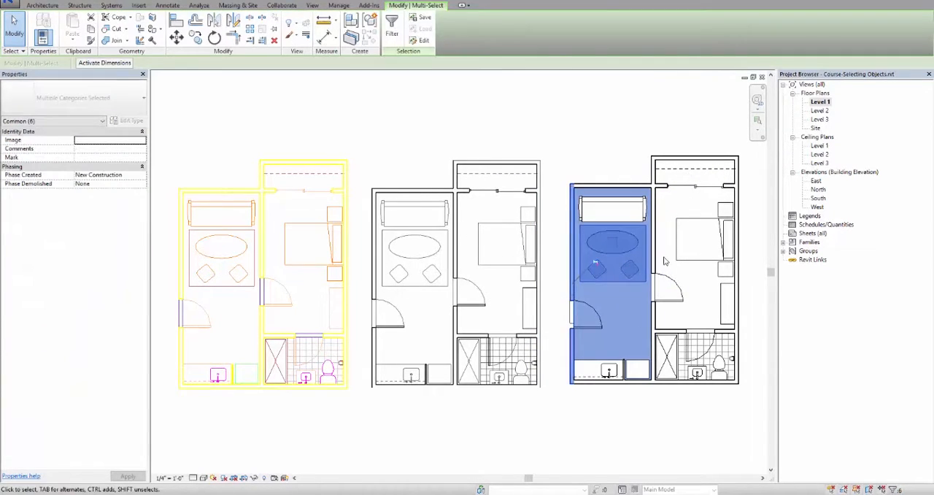
{"action": "left_click", "coordinate": [666, 260]}
{"action": "left_click_drag", "start_coordinate": [655, 242], "coordinate": [571, 264]}
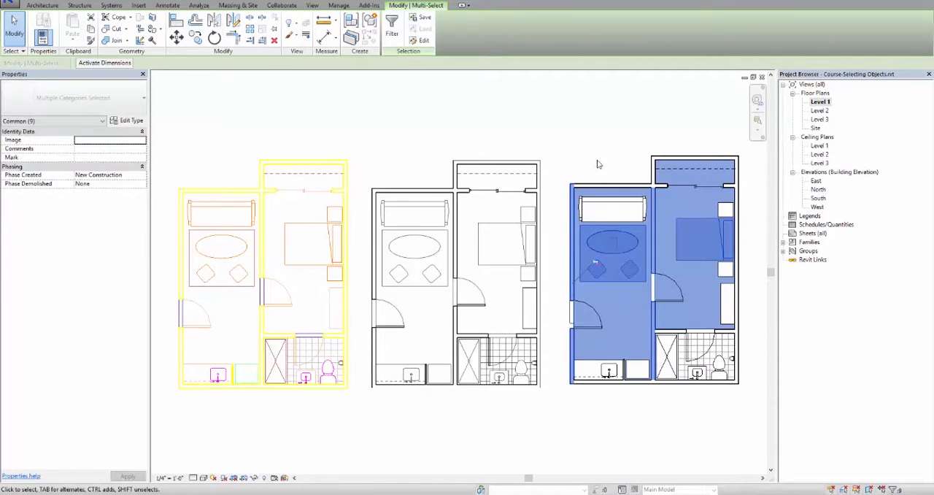
{"action": "left_click", "coordinate": [598, 161]}
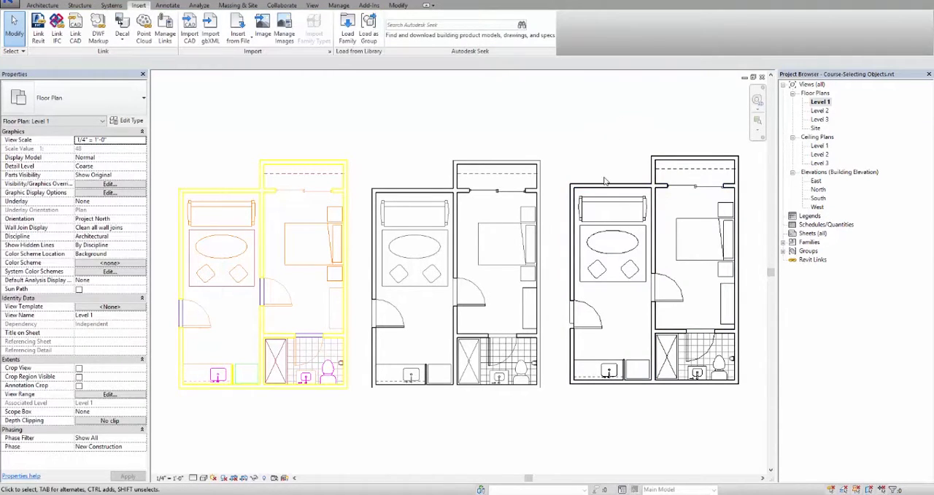